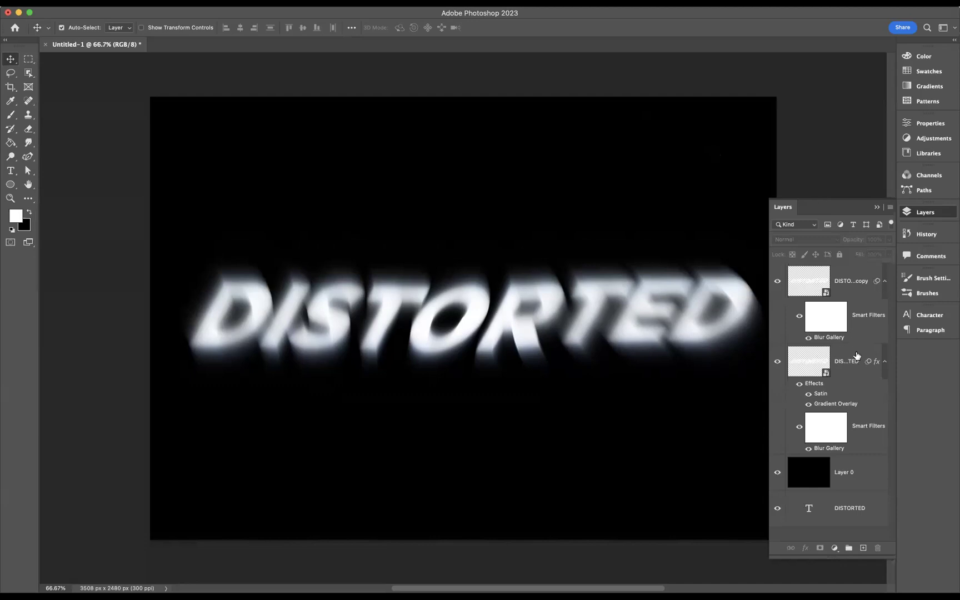
Select both blurred DISTORTED smart-object layers in the Layers panel
left_click(856, 359)
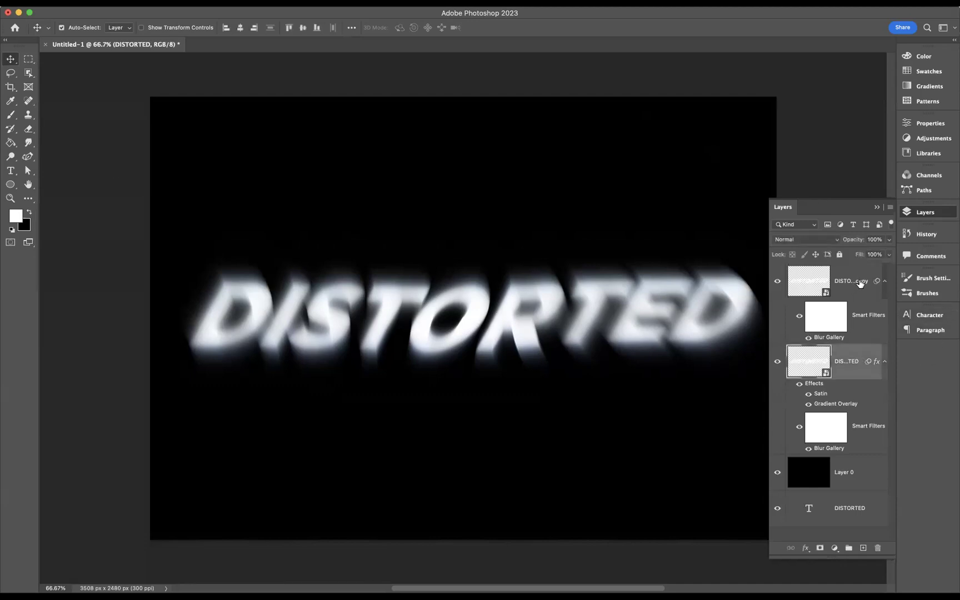
left_click(859, 284, "shift")
Delete the blurred layers, move black Layer 0 below the text, and vertically centre DISTORTED
key("Delete")
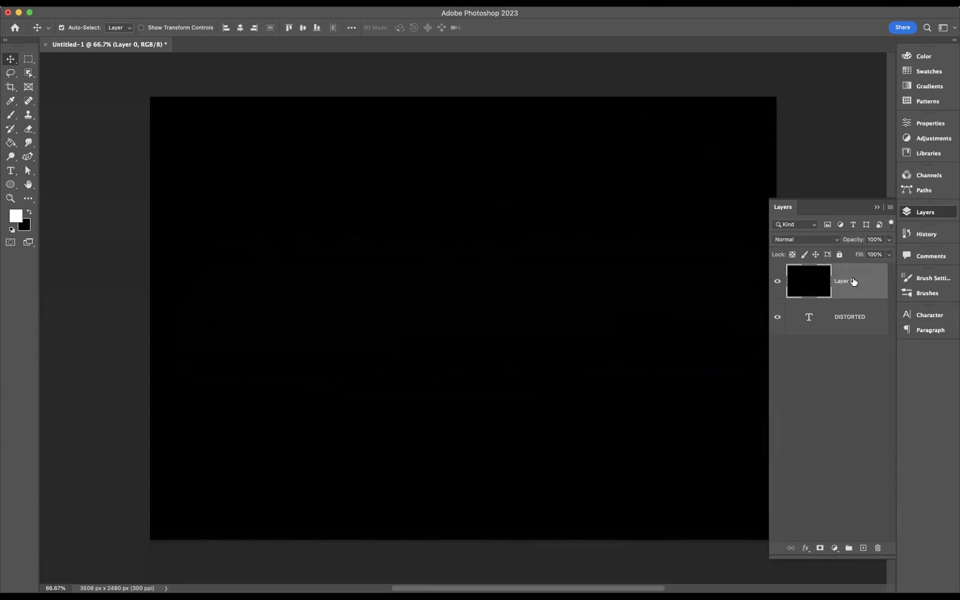
left_click_drag(855, 281, 852, 332)
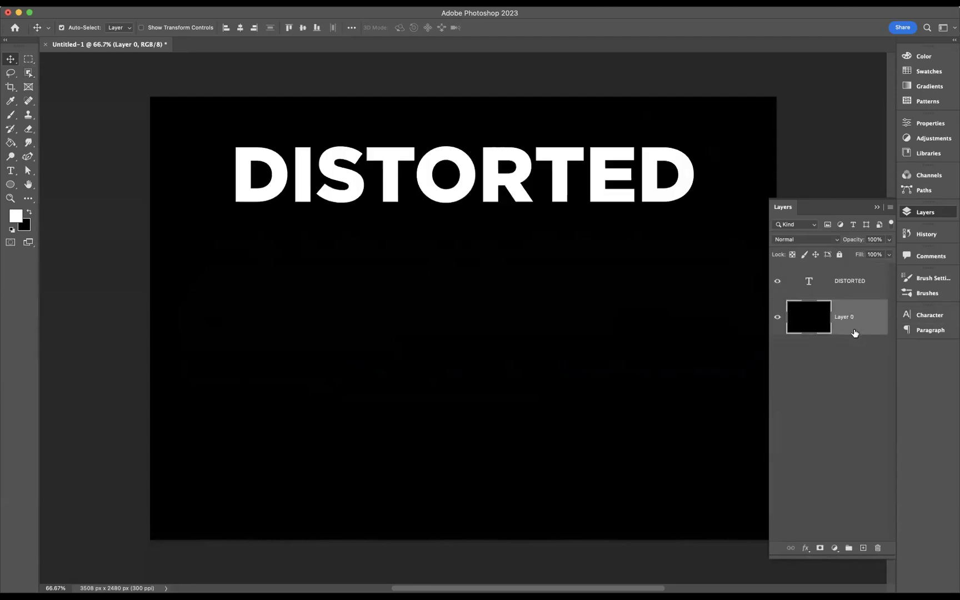
left_click_drag(467, 177, 465, 302)
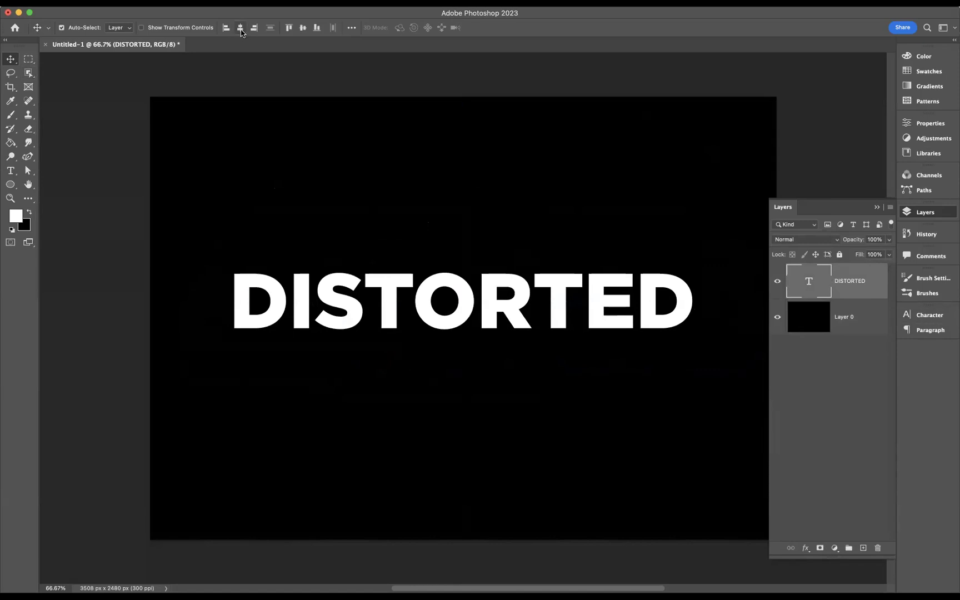
left_click(306, 30)
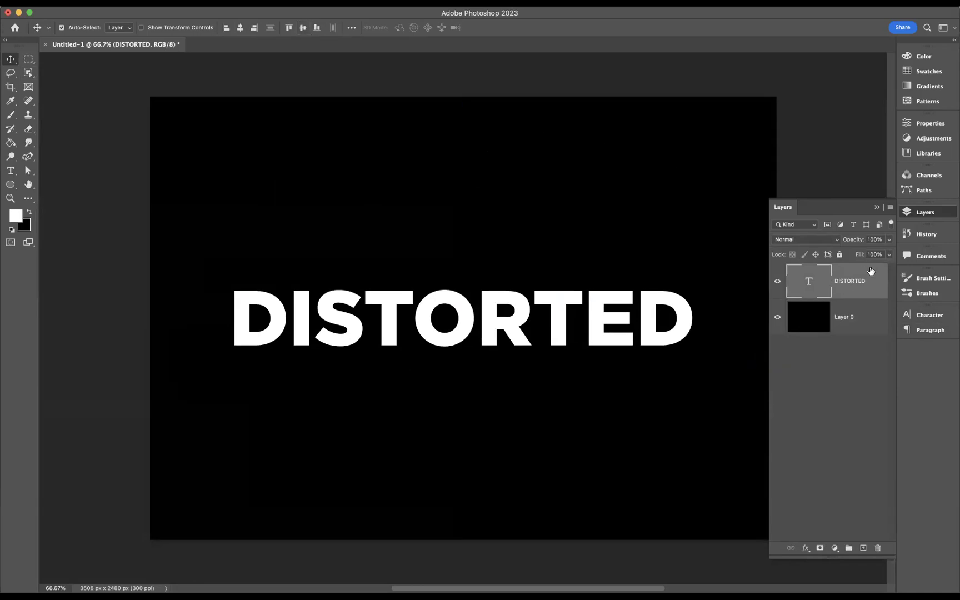
Convert DISTORTED to a smart object and distort it into a forward-leaning italic
right_click(871, 271)
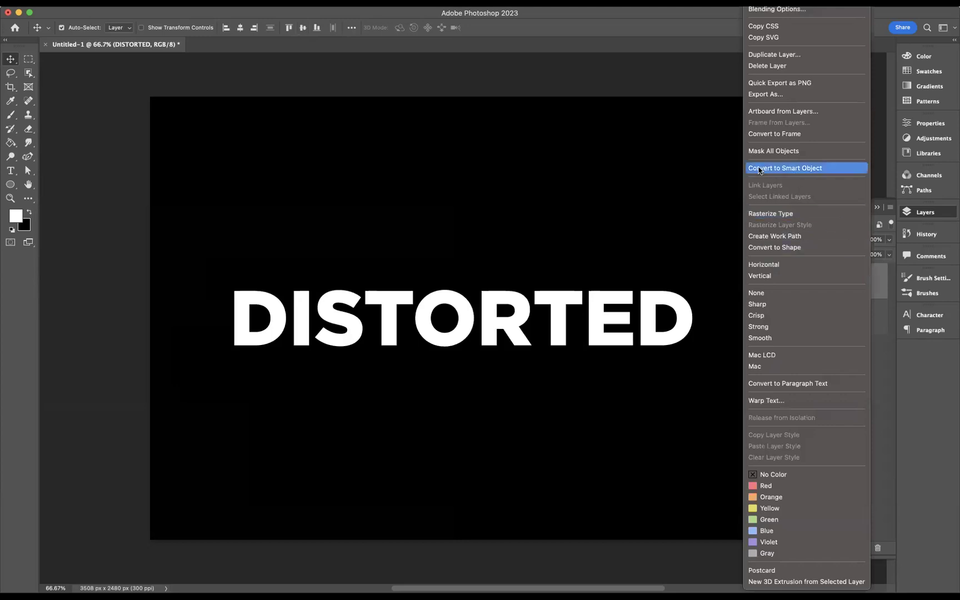
left_click(816, 169)
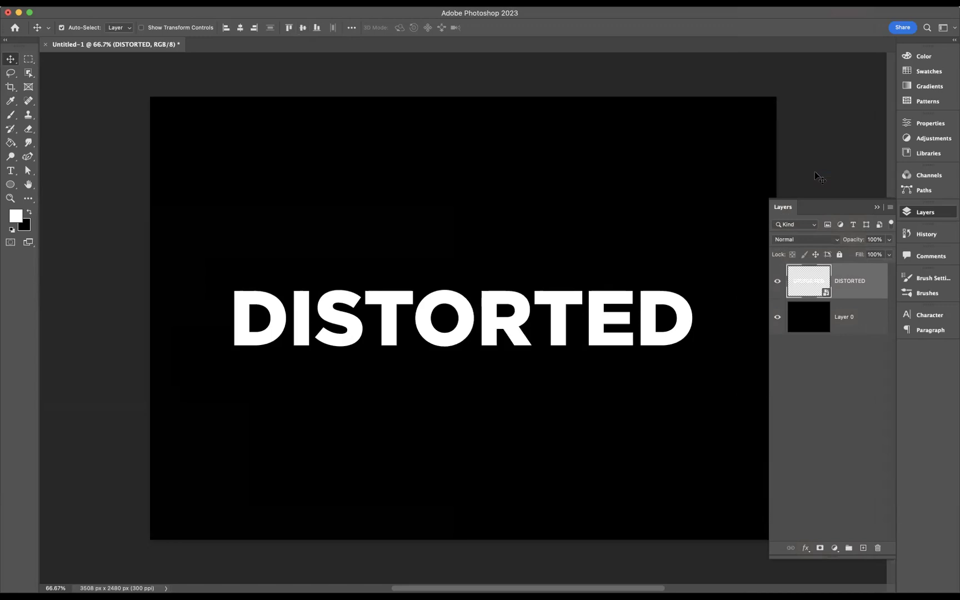
key("super+t")
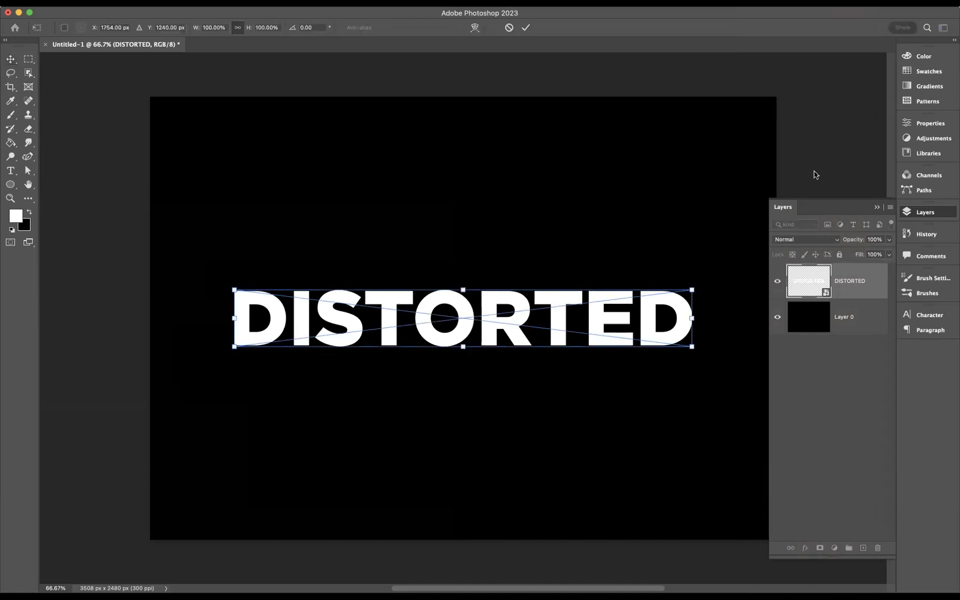
right_click(470, 322)
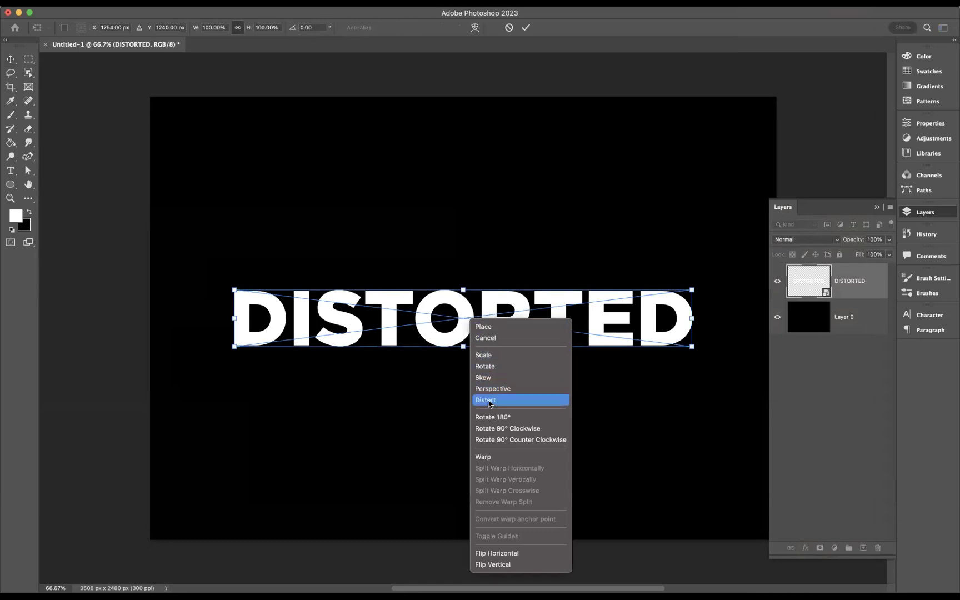
left_click(487, 401)
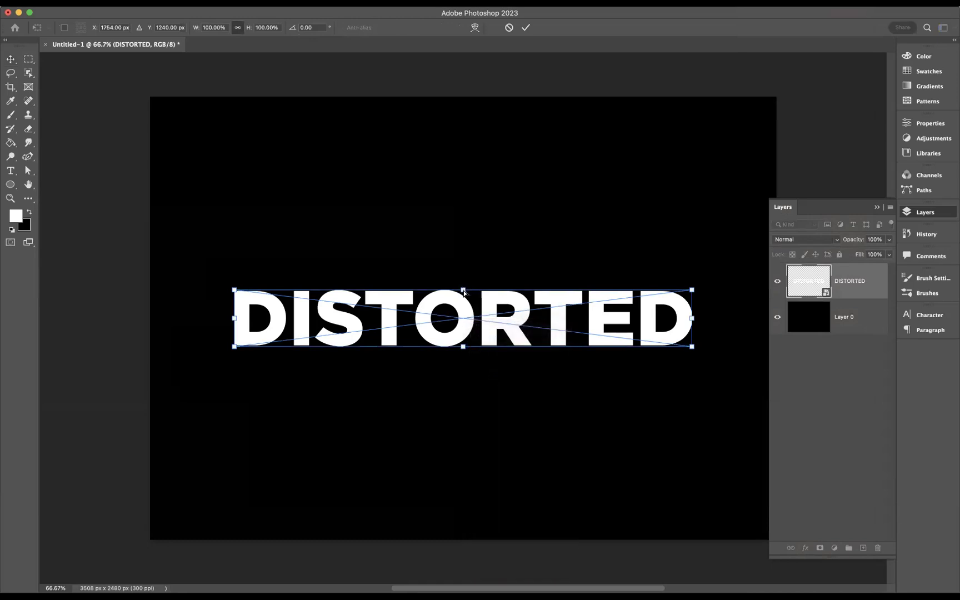
left_click_drag(464, 292, 488, 292)
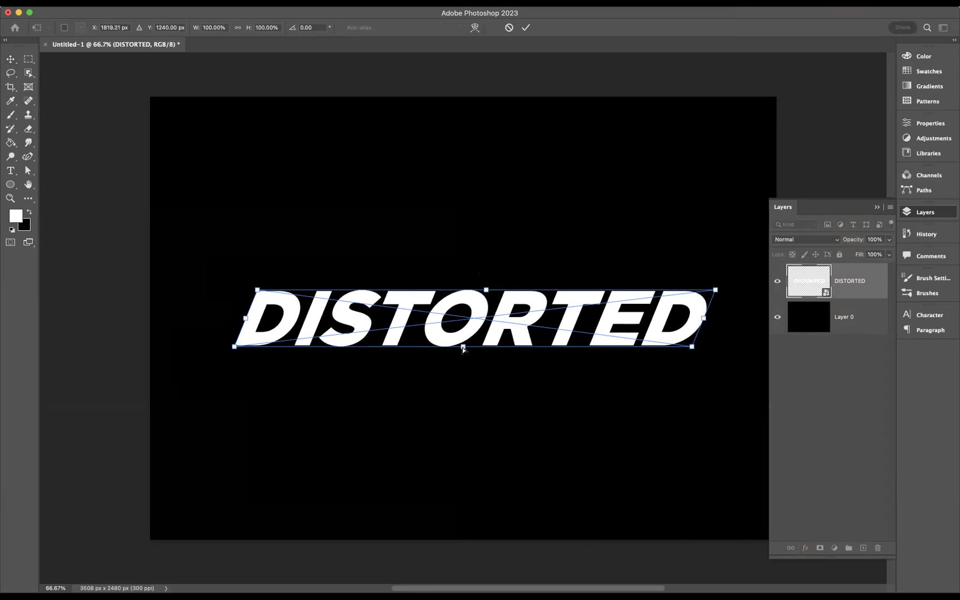
left_click_drag(463, 347, 454, 348)
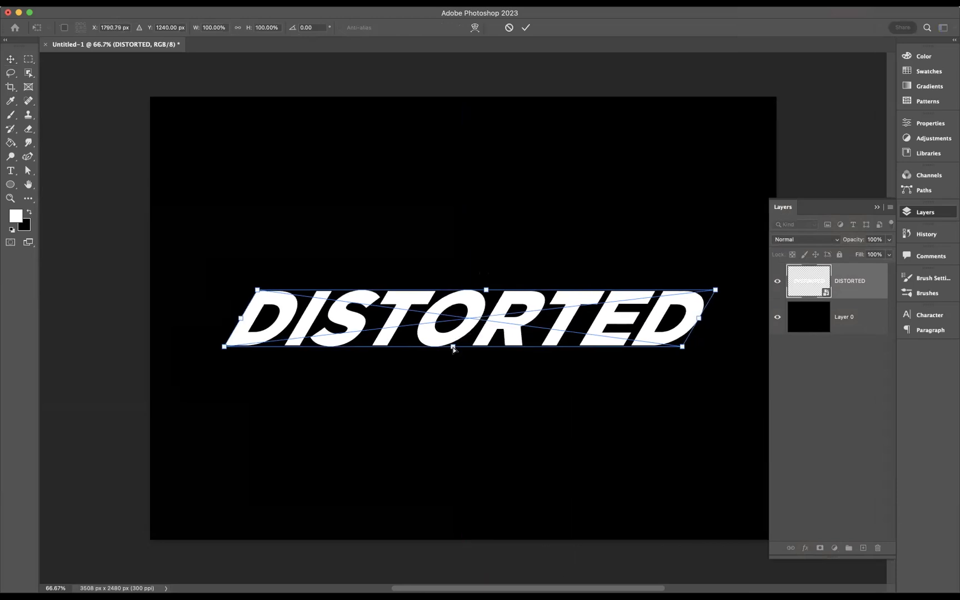
key("Return")
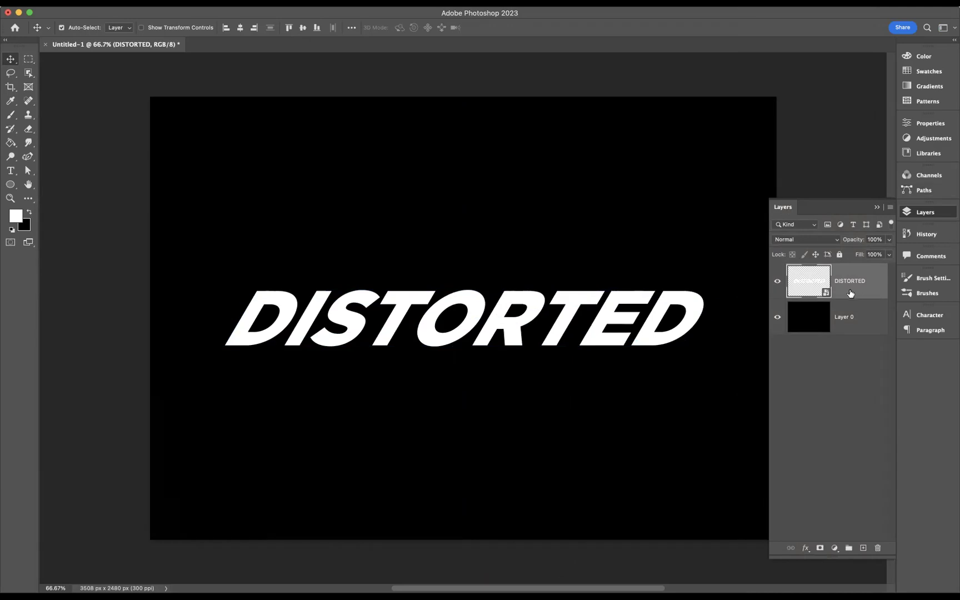
Open Blur Gallery's Path Blur and start a new blur path below the word
left_click(247, 3)
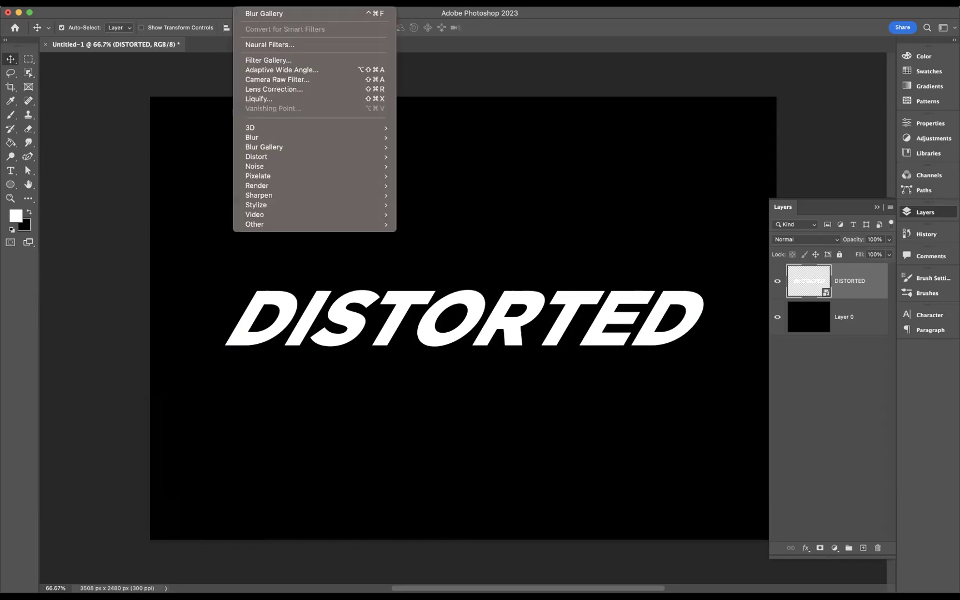
mouse_move(255, 149)
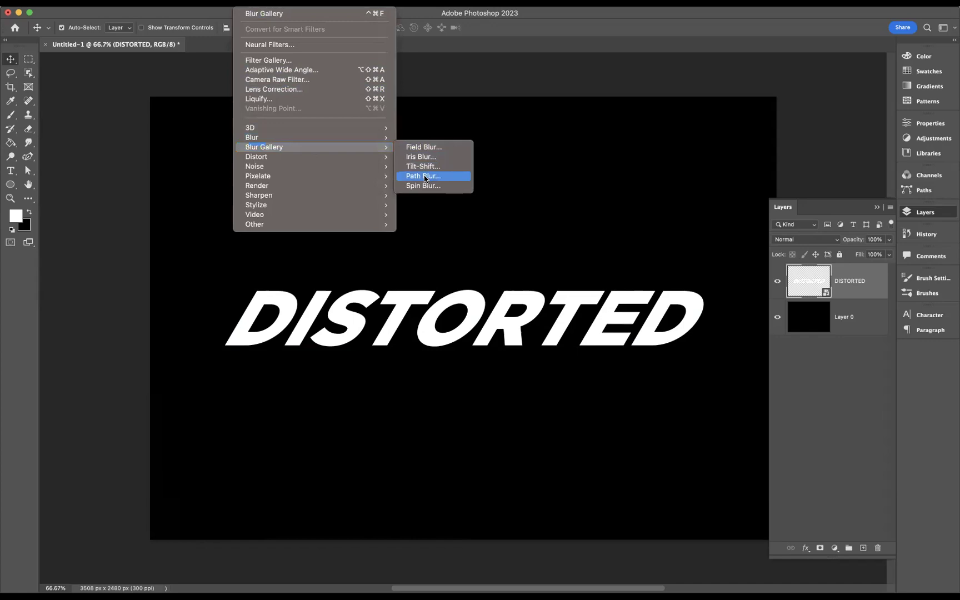
left_click(424, 176)
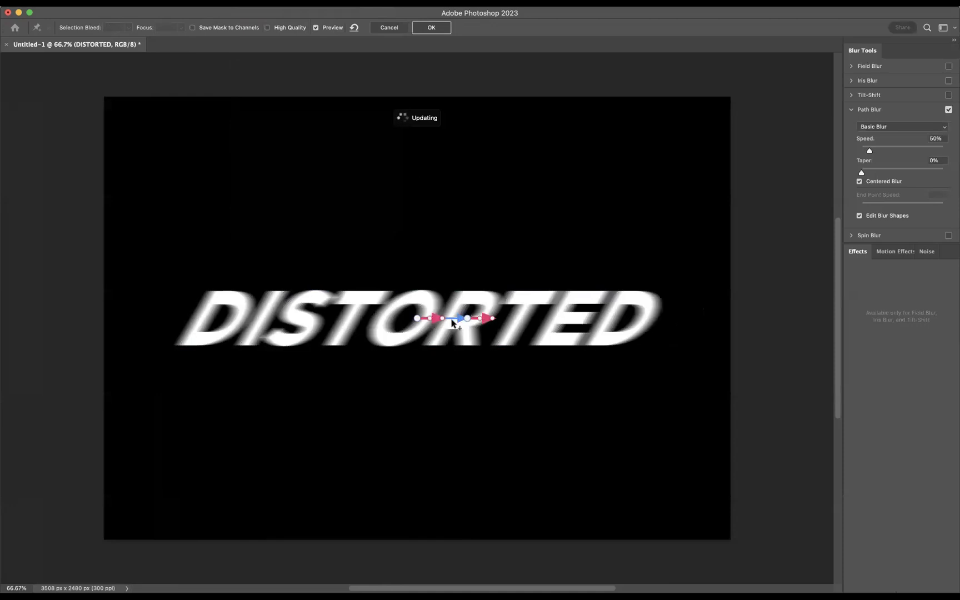
left_click(217, 355)
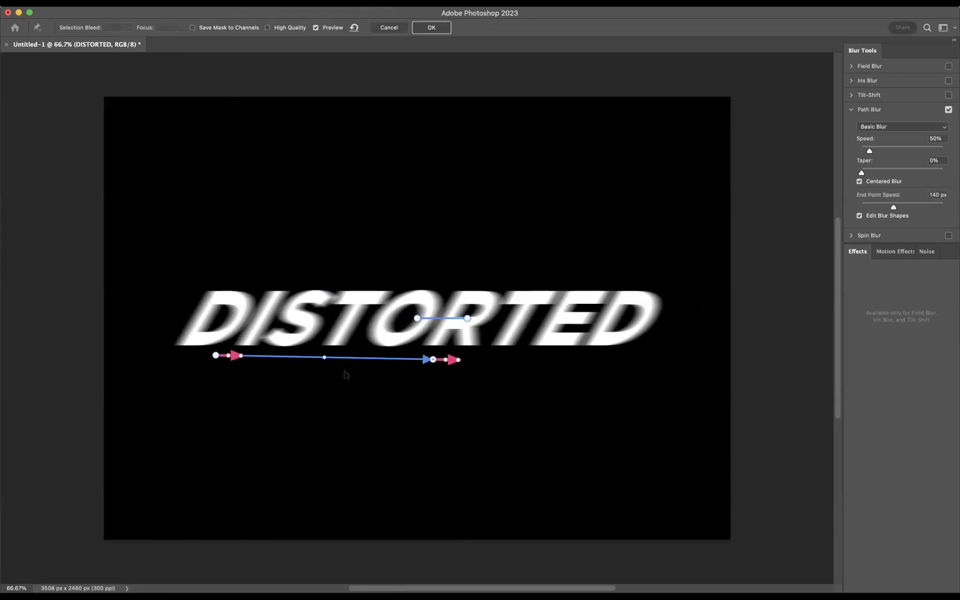
Curve the lower blur path downward and arch a new top path upward above the word
double_click(433, 359)
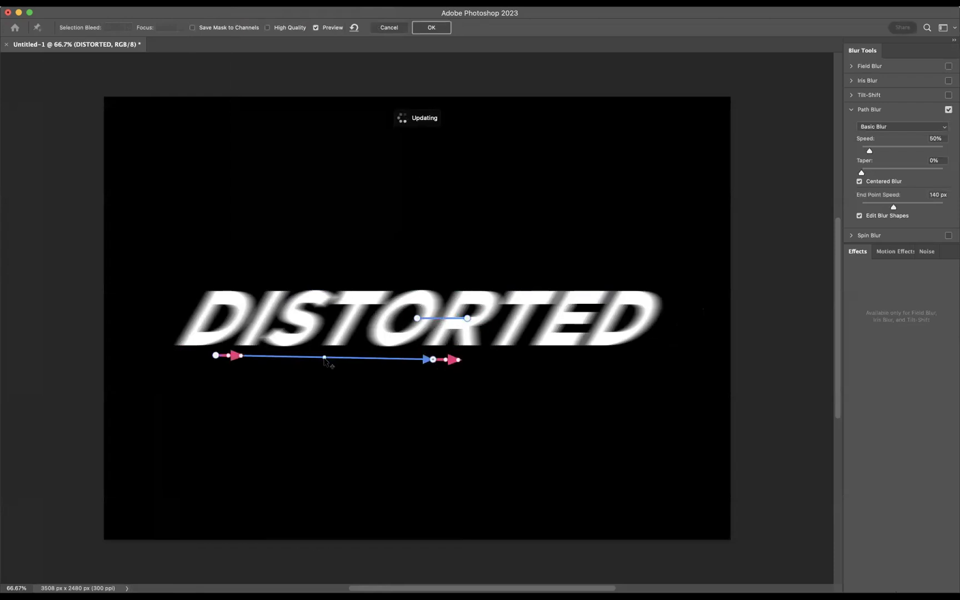
left_click_drag(325, 358, 321, 391)
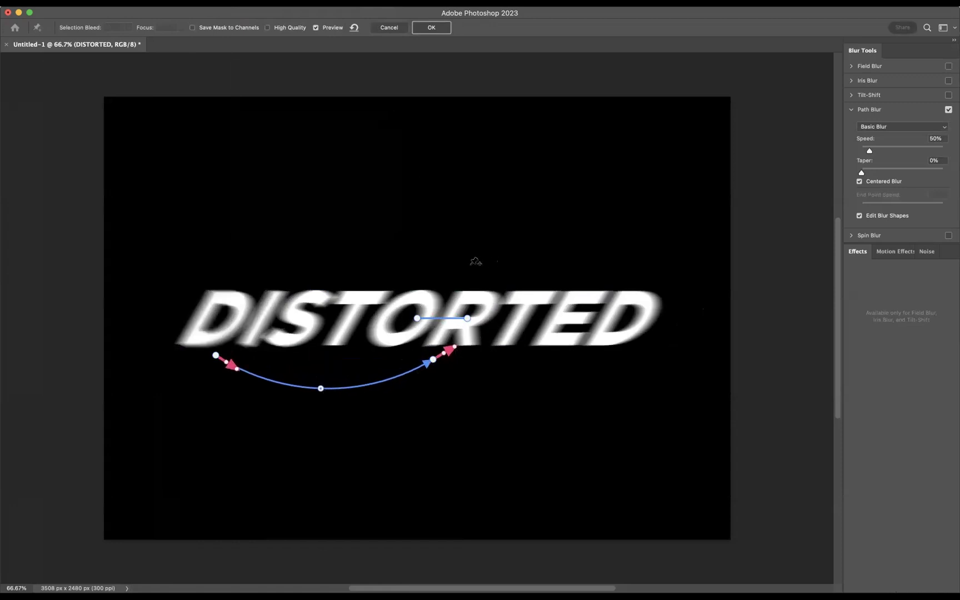
mouse_move(454, 278)
left_mouse_down()
mouse_move(642, 278)
mouse_move(611, 268)
mouse_move(642, 259)
mouse_move(645, 282)
left_mouse_up()
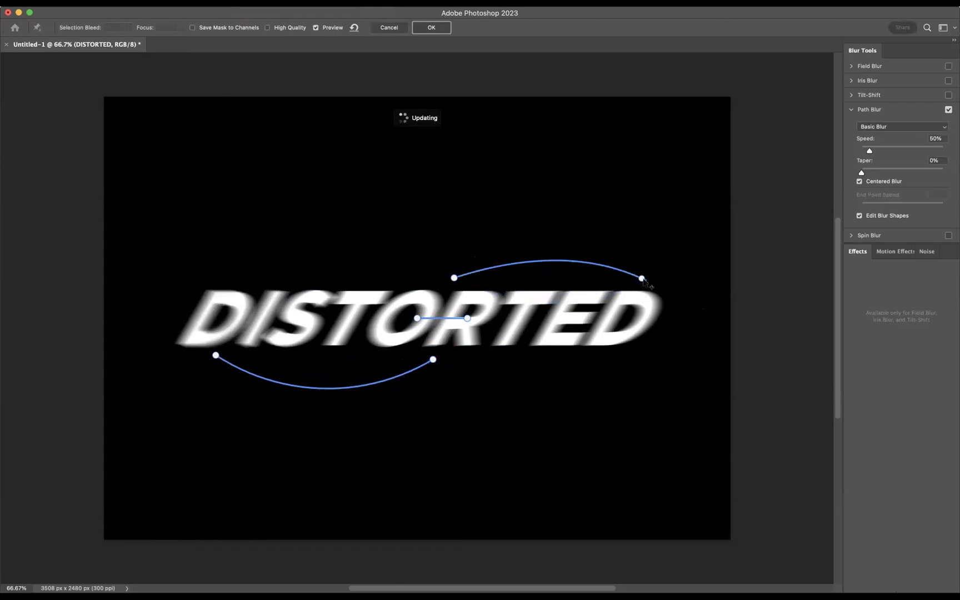
key("super+z")
left_click(642, 279)
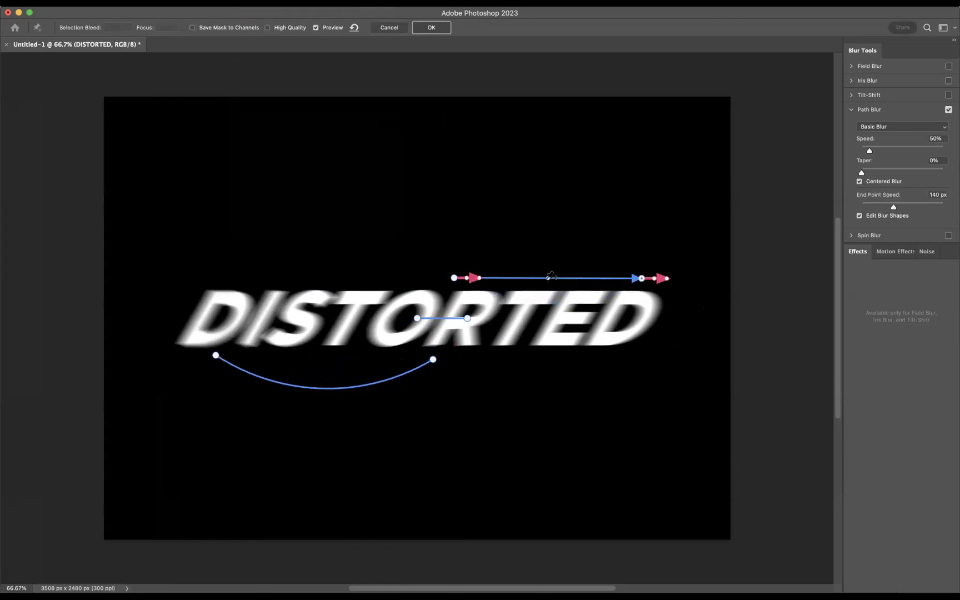
left_click(549, 279)
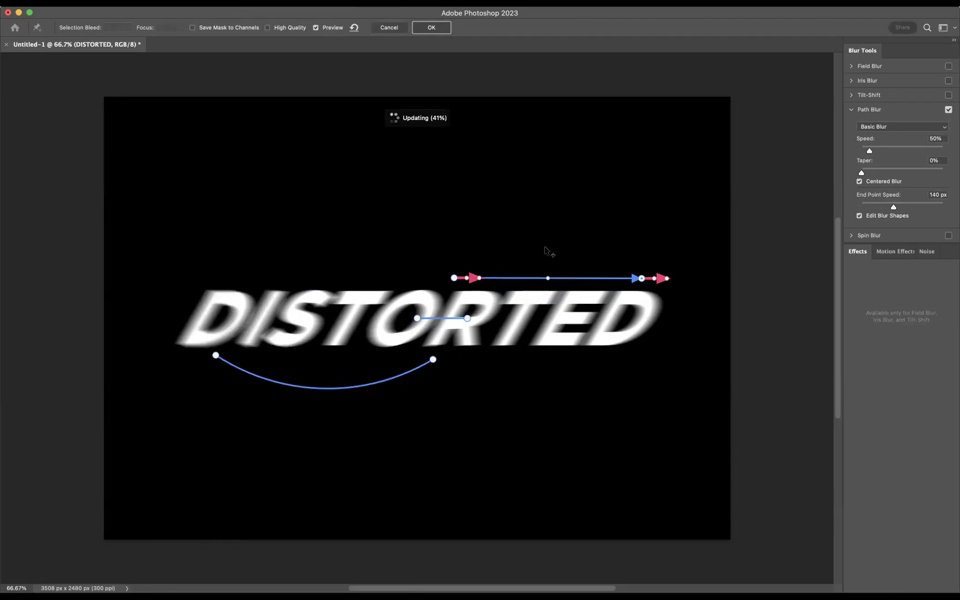
left_click_drag(549, 280, 556, 230)
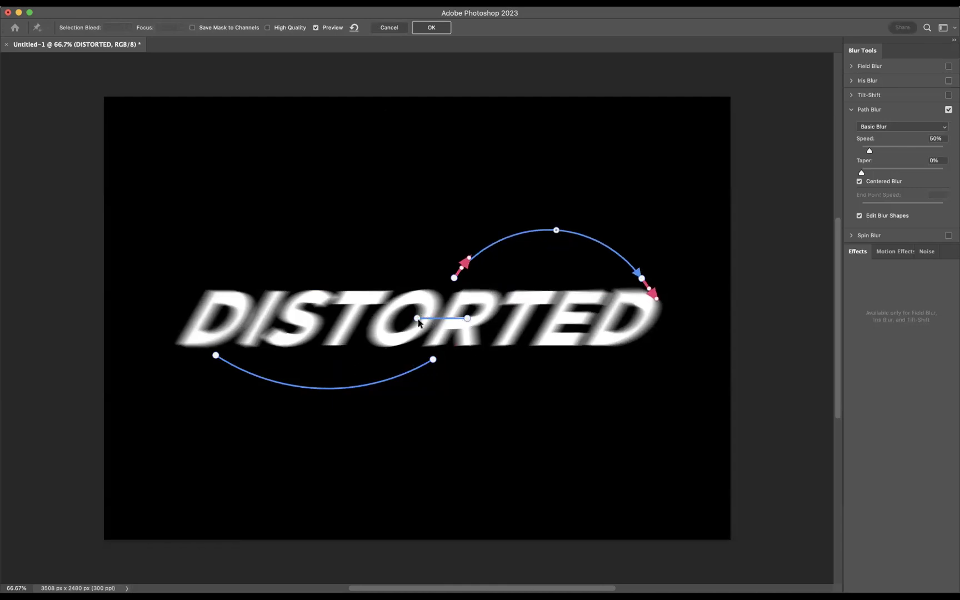
Add a downward-curved lower-right path and an upward-arched path above the word's left half
left_click_drag(418, 319, 629, 374)
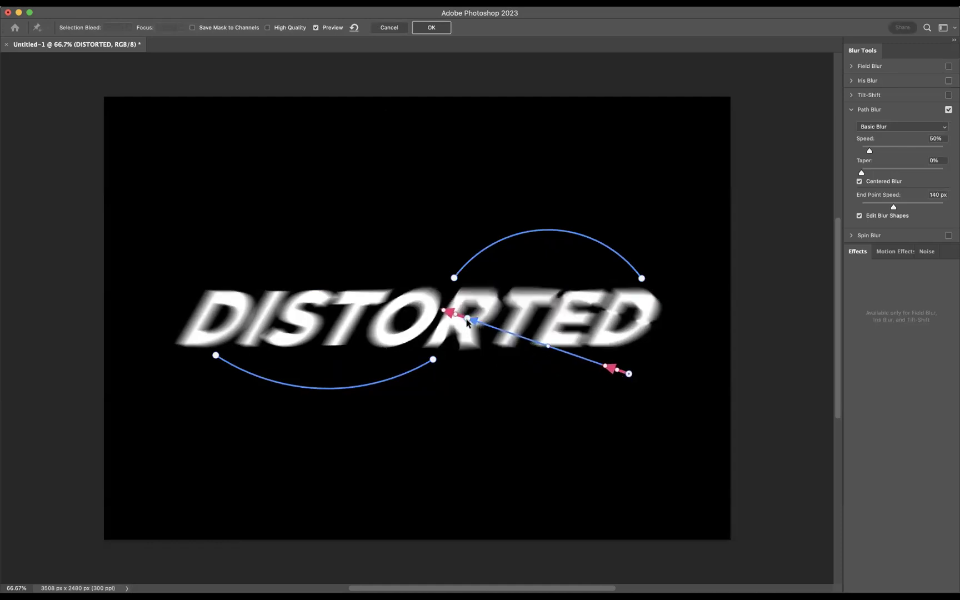
left_click_drag(467, 320, 481, 364)
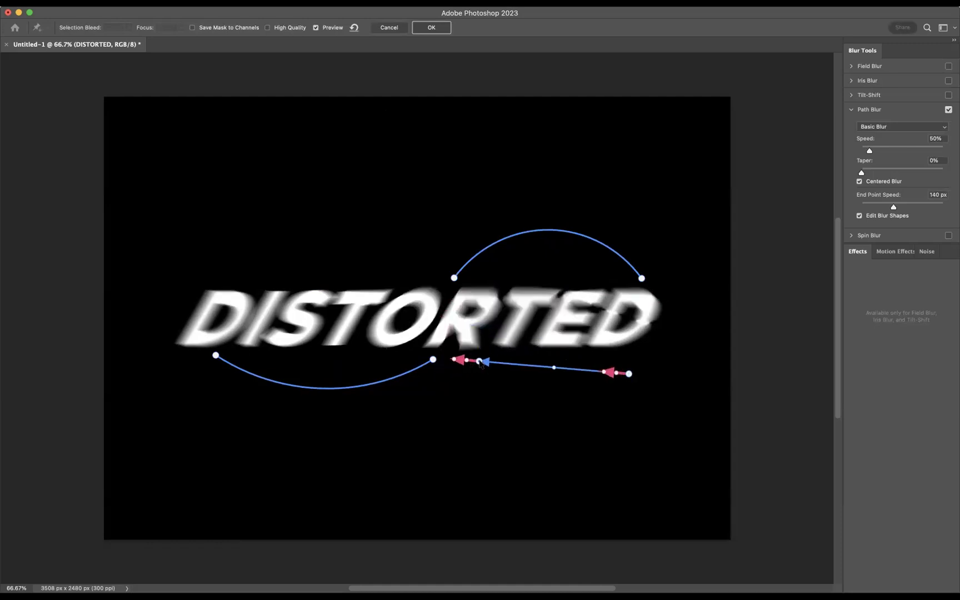
left_click_drag(555, 368, 543, 388)
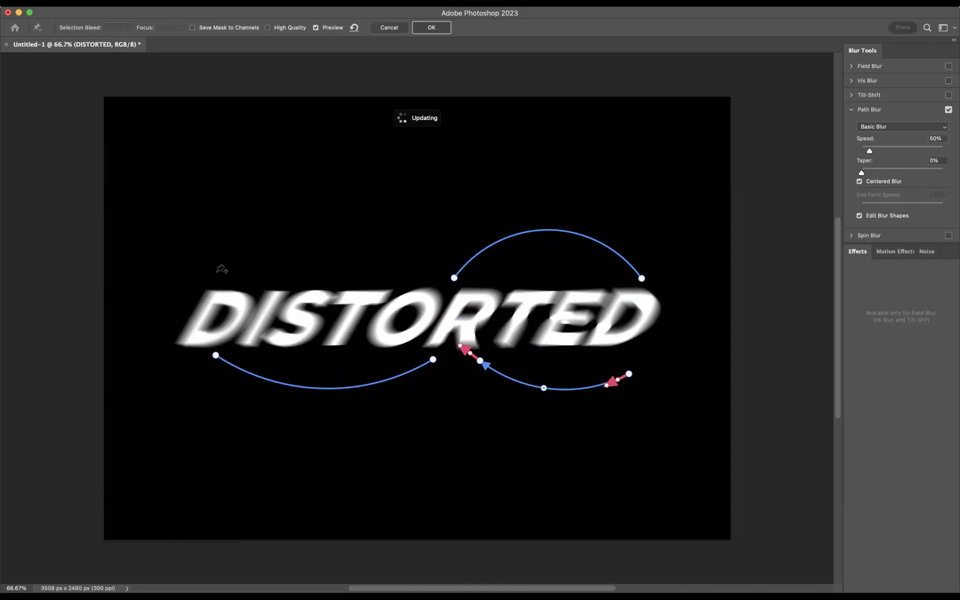
left_click_drag(217, 272, 413, 265)
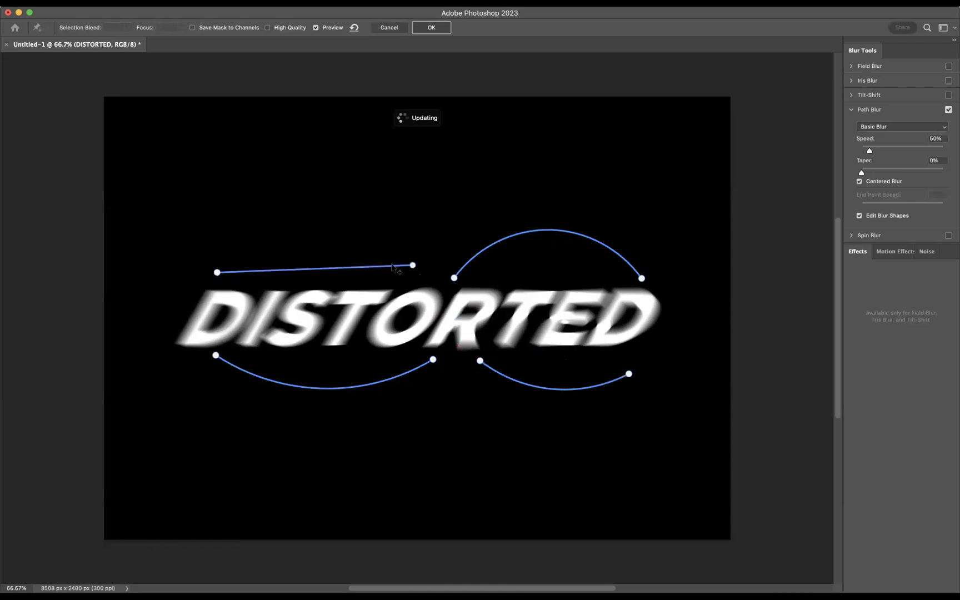
left_click(314, 269)
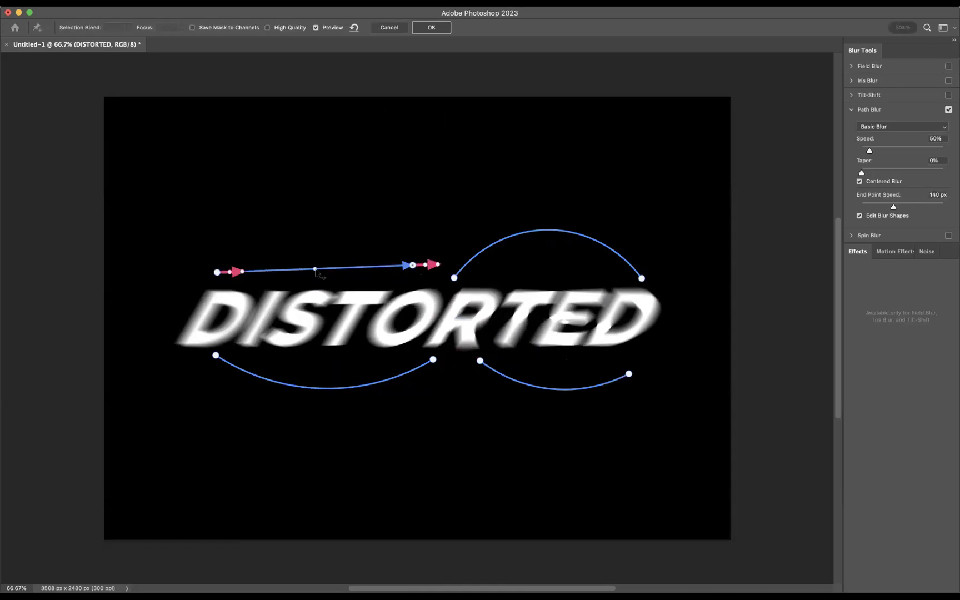
left_click_drag(314, 269, 310, 227)
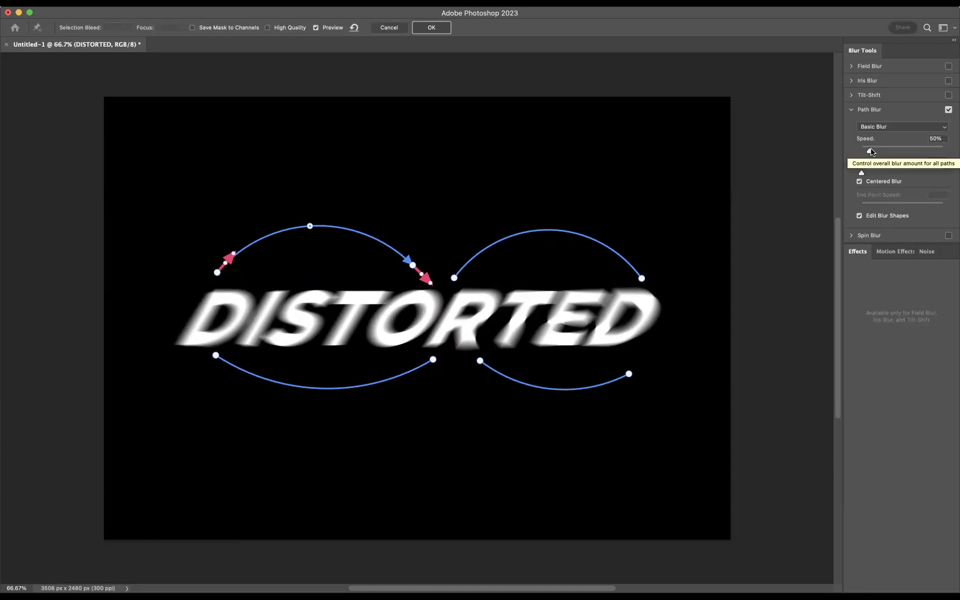
Set Path Blur Speed to 252% and Taper to about 17%, then apply it
left_click_drag(871, 151, 903, 154)
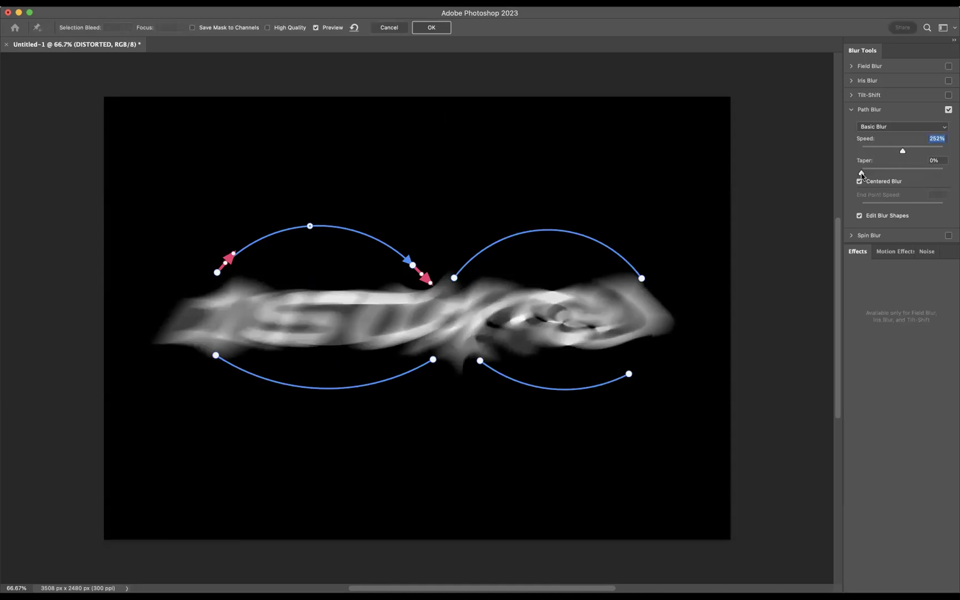
left_click(862, 174)
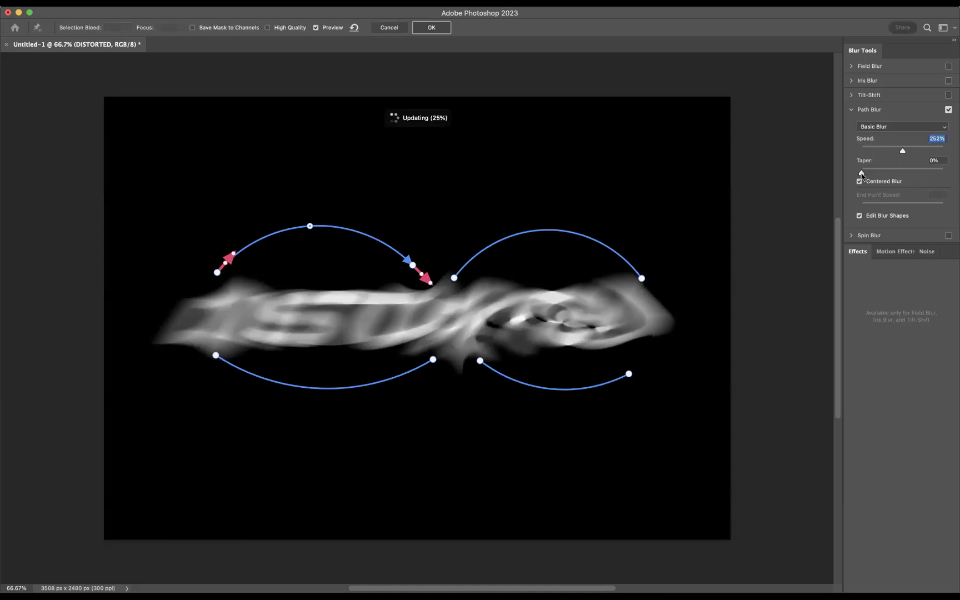
left_click(862, 174)
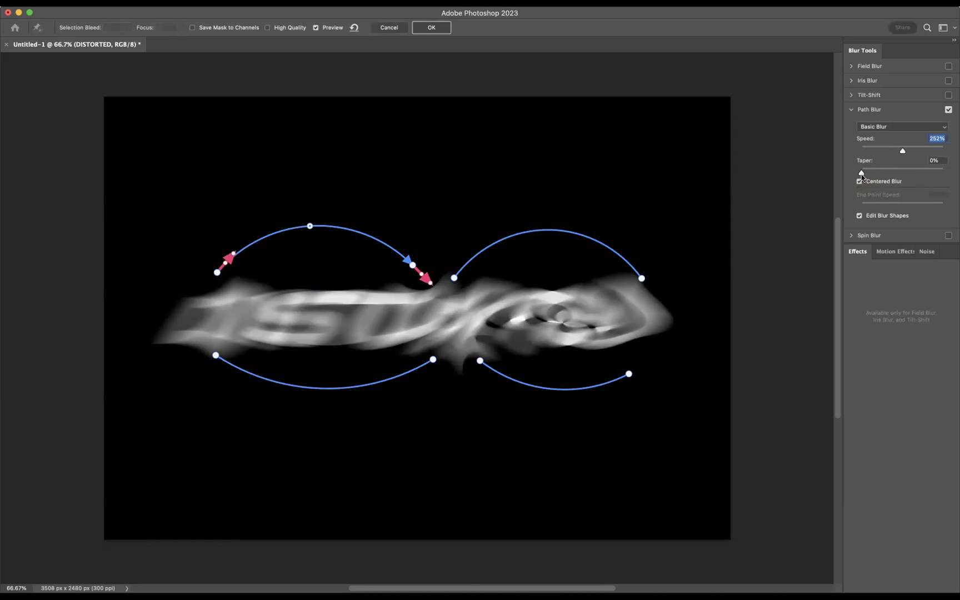
left_click_drag(862, 175, 877, 174)
left_click(888, 174)
left_click_drag(891, 173, 892, 173)
left_click(426, 31)
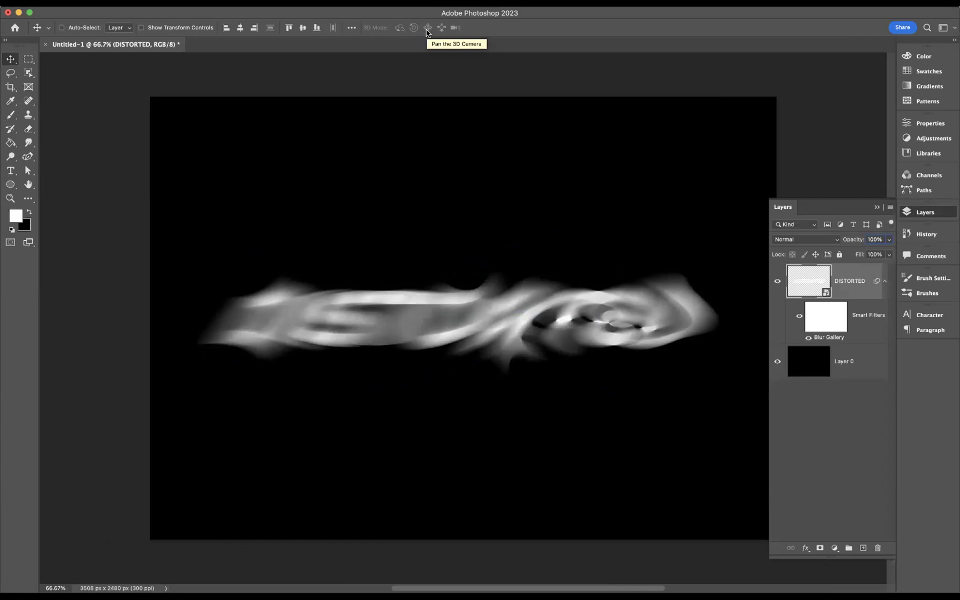
Duplicate the DISTORTED layer and re-edit the copy's Path Blur to 100% taper, 160% speed
key("super+j")
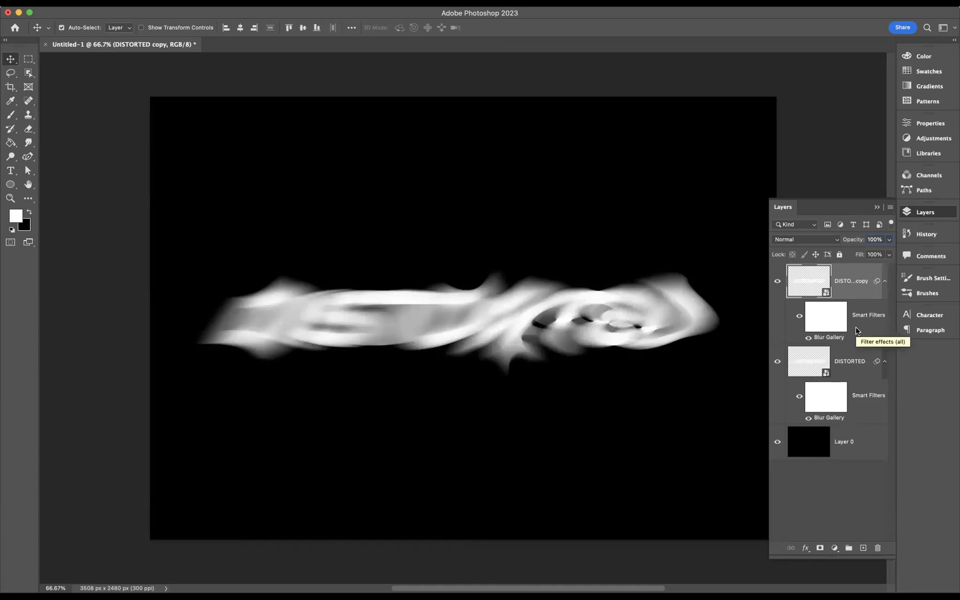
double_click(831, 338)
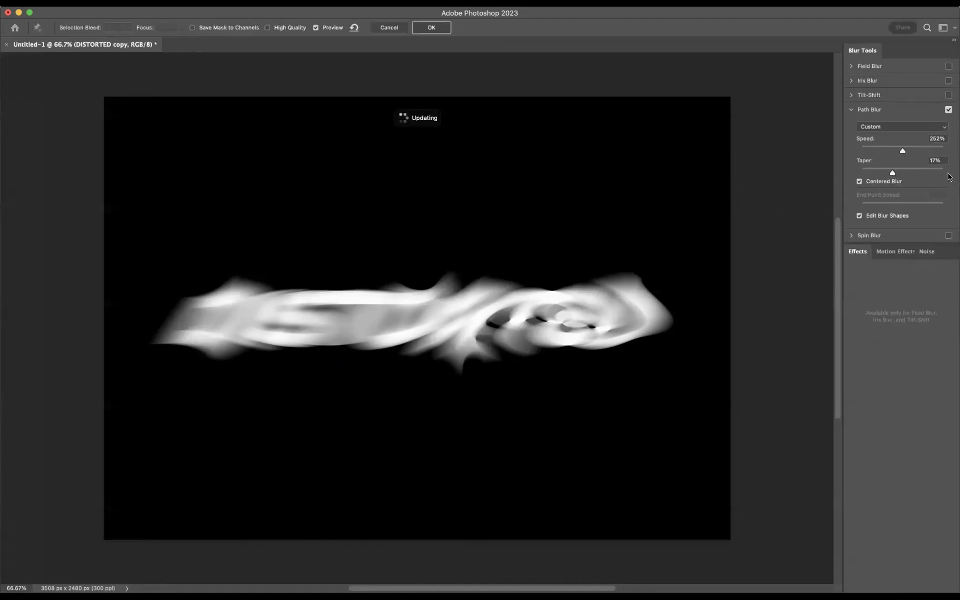
left_click(892, 173)
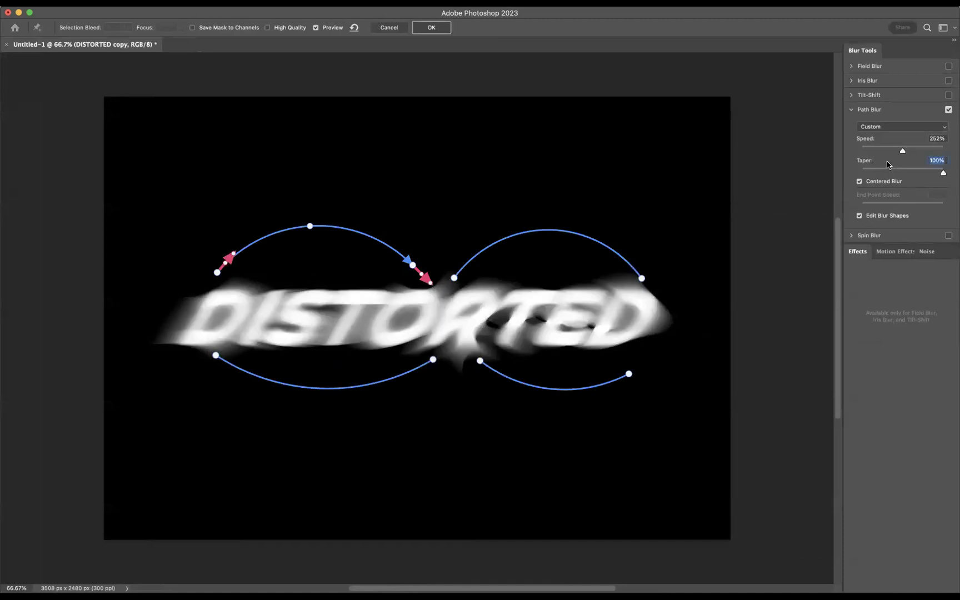
left_click_drag(903, 153, 888, 154)
left_click_drag(889, 155, 889, 155)
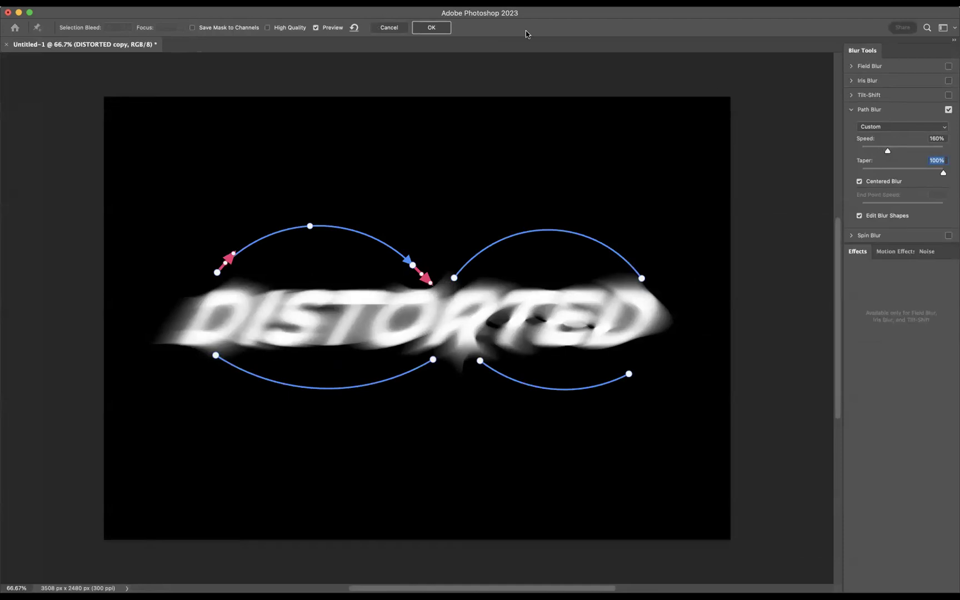
left_click(432, 30)
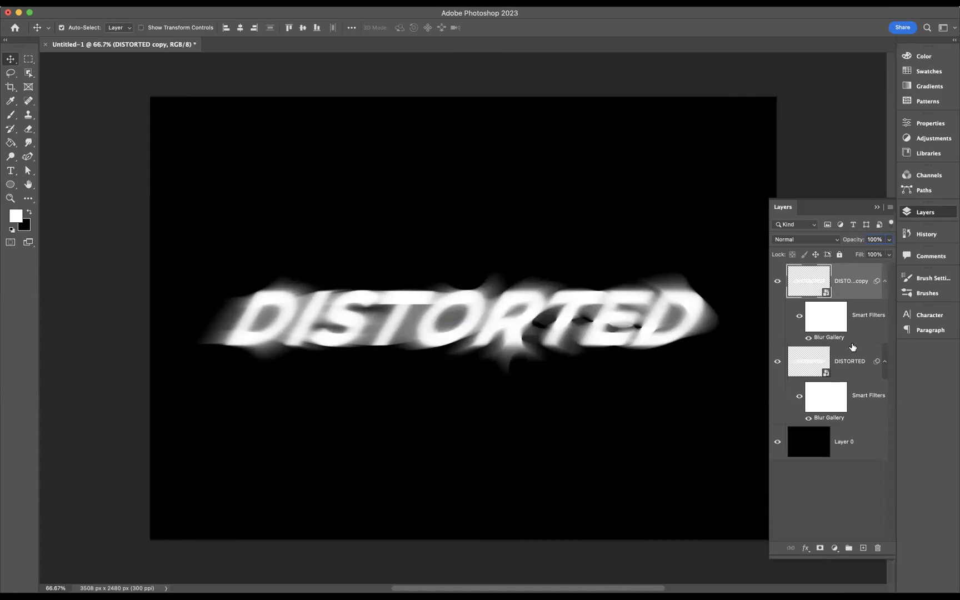
Select the original DISTORTED layer beneath the softened copy
left_click(854, 356)
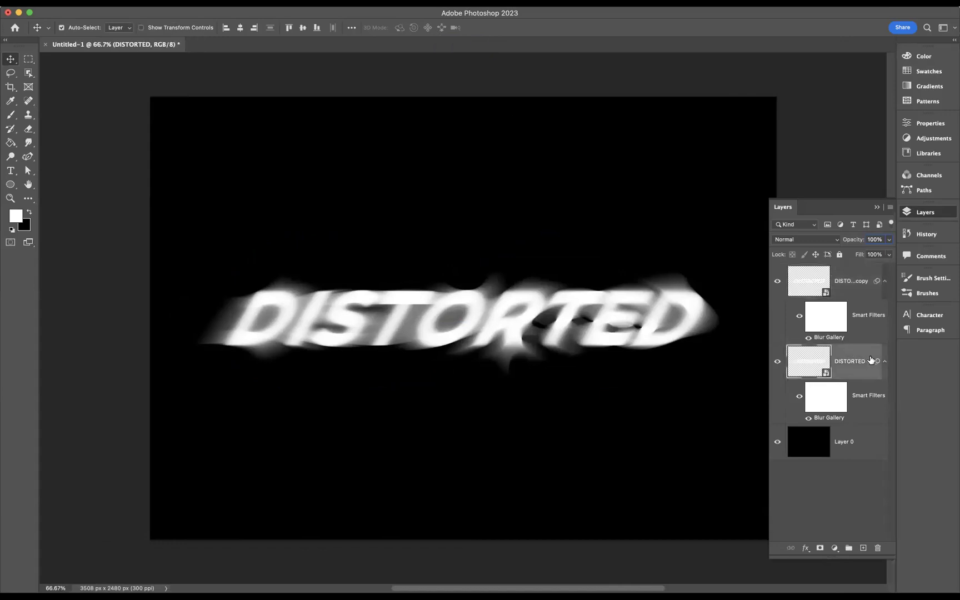
Give DISTORTED a Blues Gradient Overlay and a Satin effect in Layer Style
double_click(870, 359)
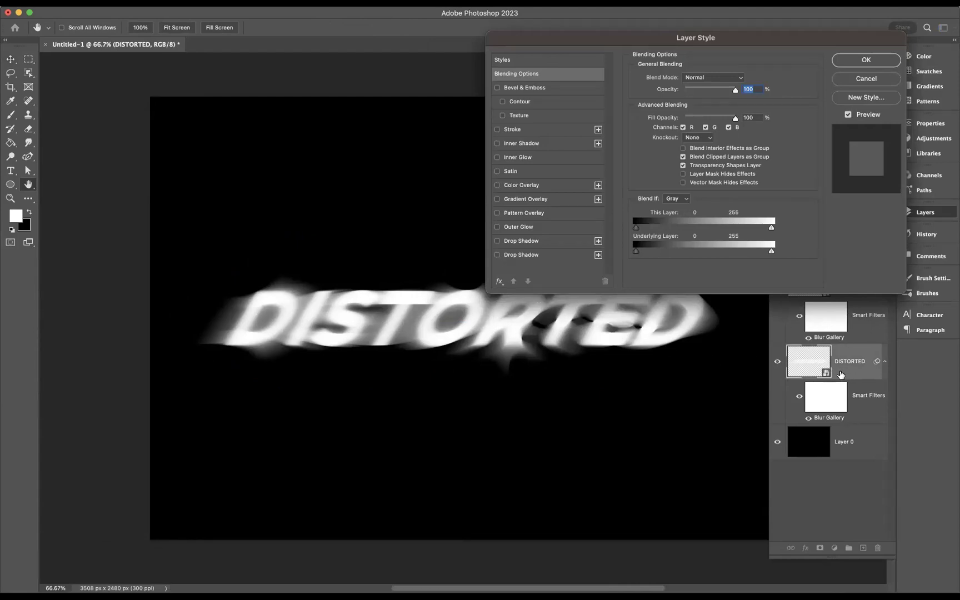
left_click(515, 202)
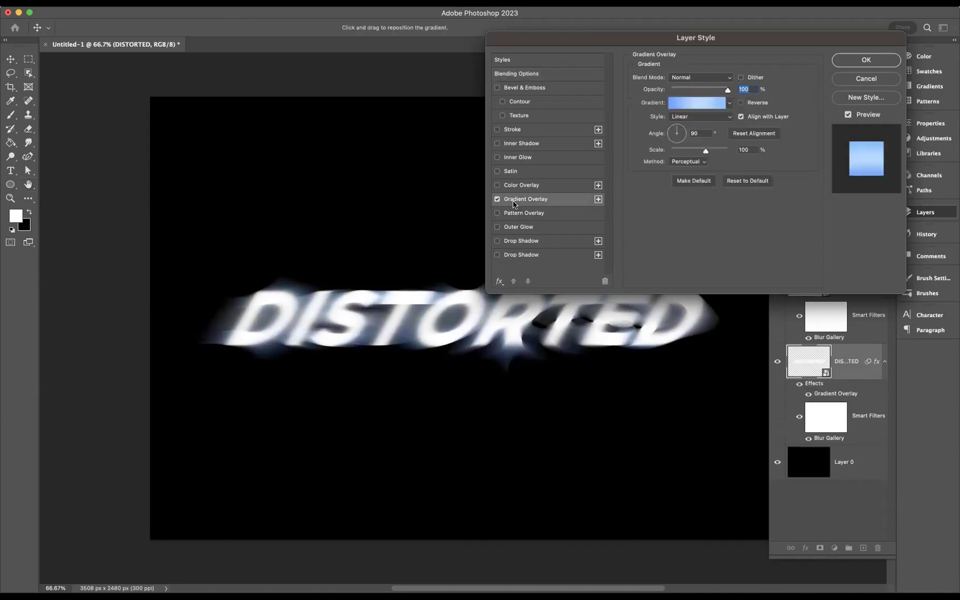
left_click(730, 104)
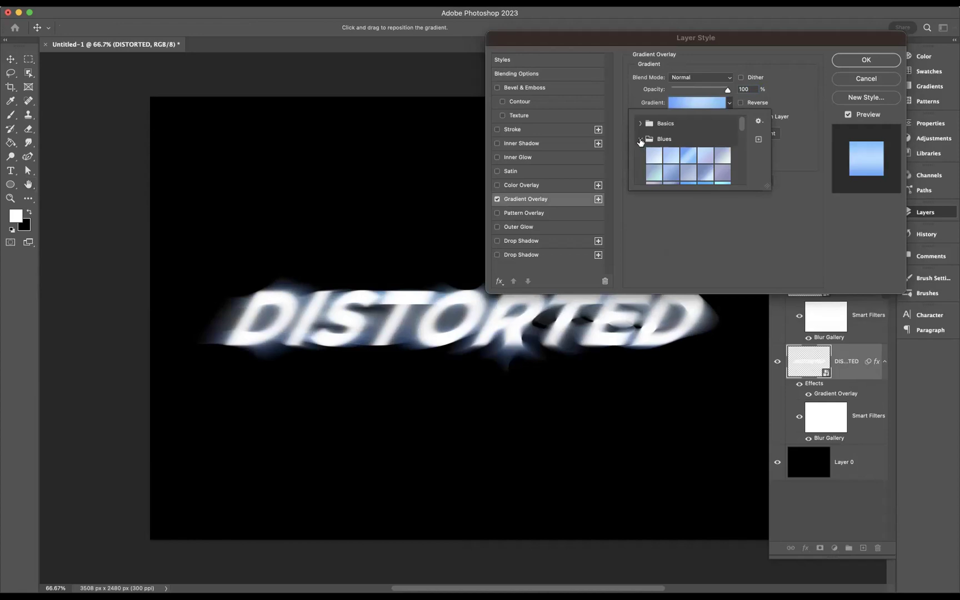
left_click(641, 139)
left_click(778, 95)
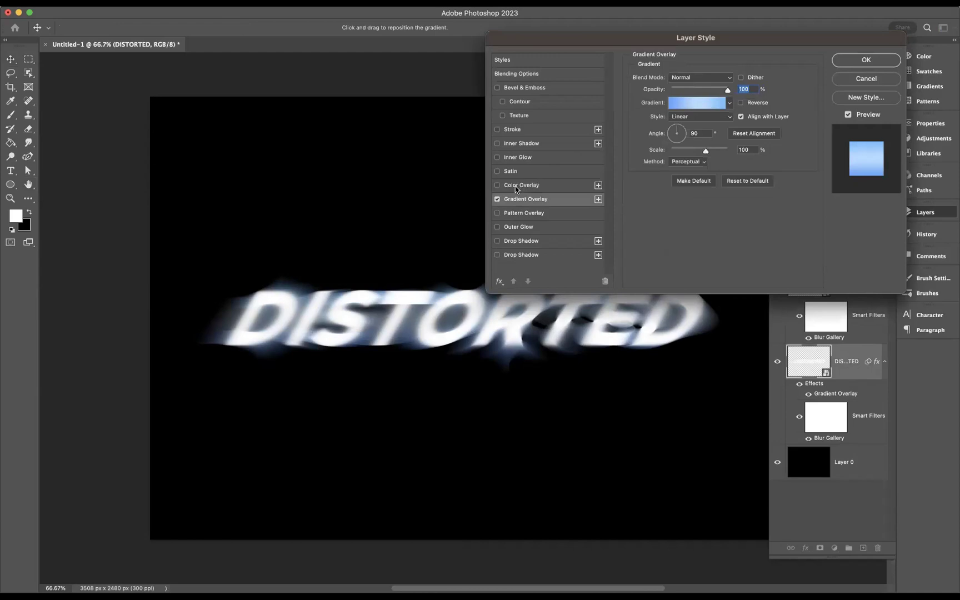
left_click(514, 173)
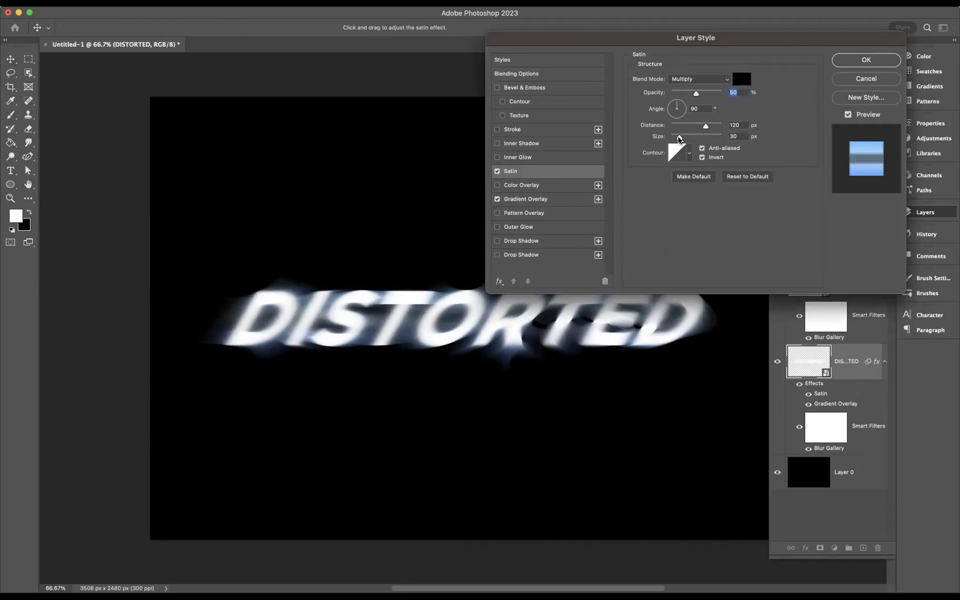
Set the Satin size to 30 px and confirm the Layer Style with OK
left_click_drag(680, 138, 679, 139)
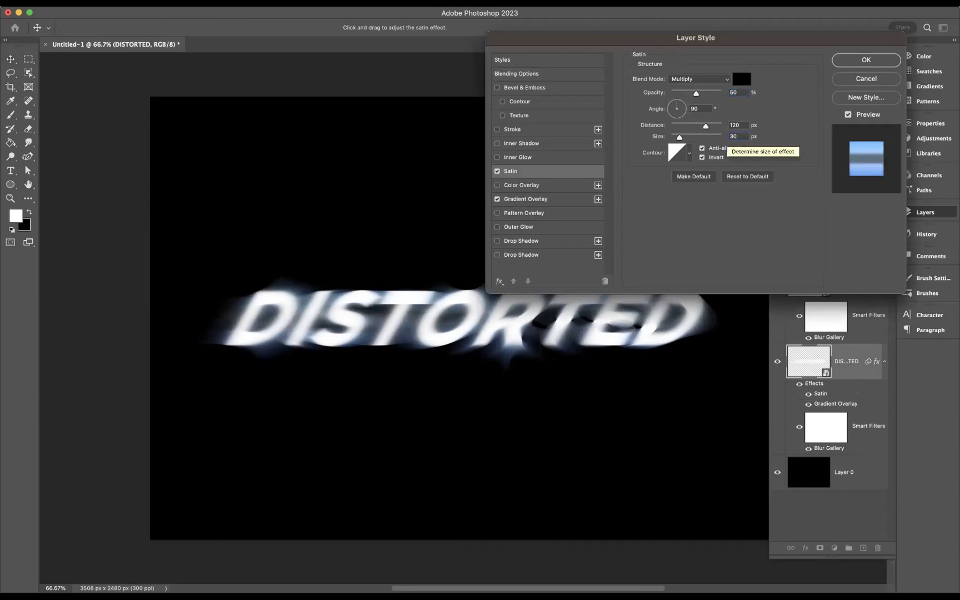
type("30")
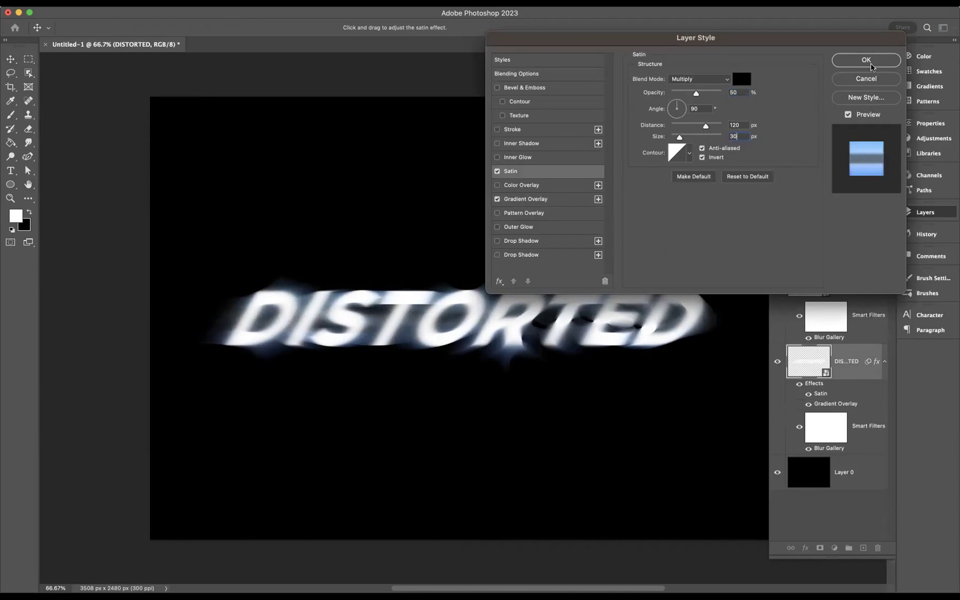
left_click(869, 63)
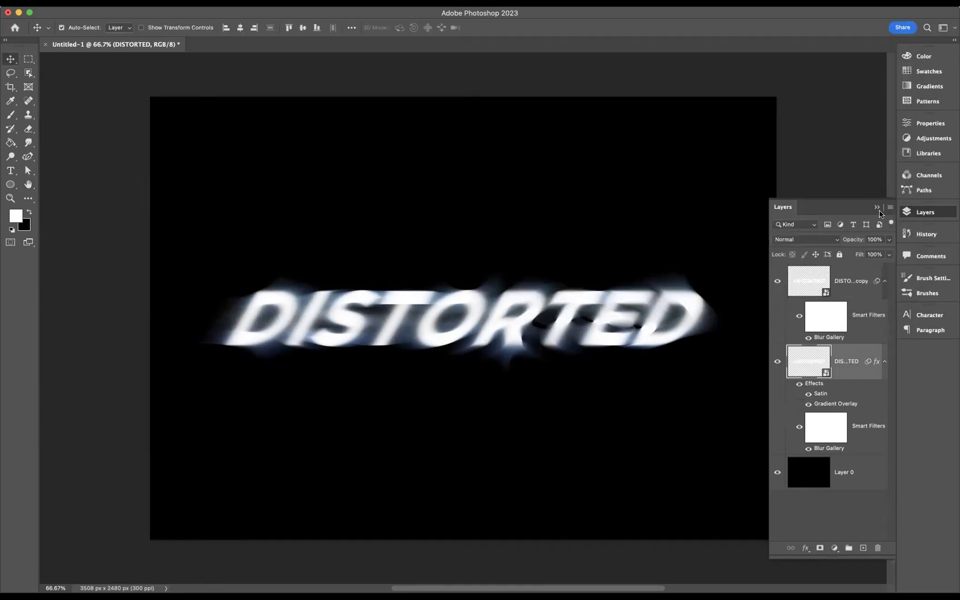
Collapse the Layers panel so the blue-tinted DISTORTED smear on black is fully visible
left_click(878, 207)
left_click(758, 207)
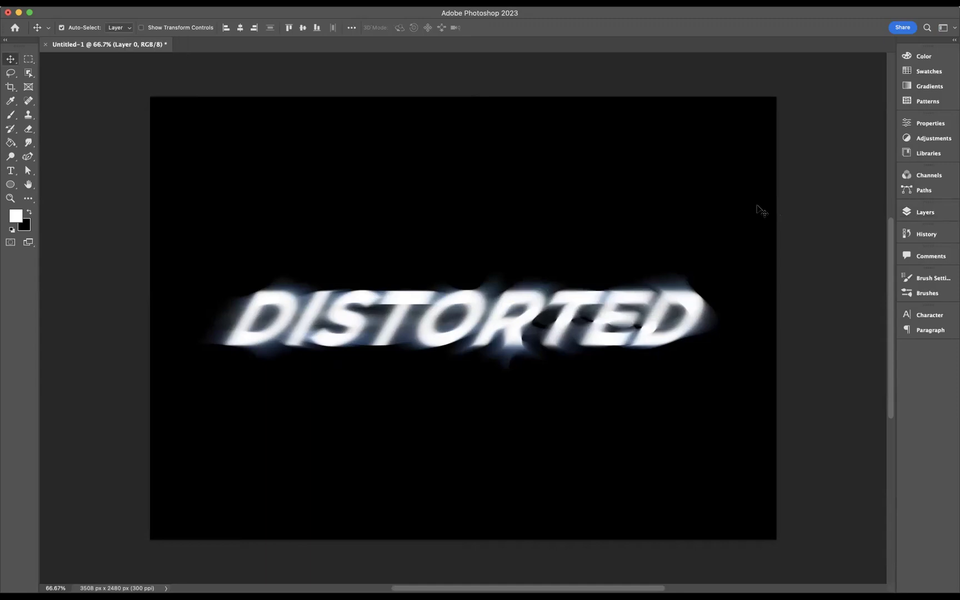